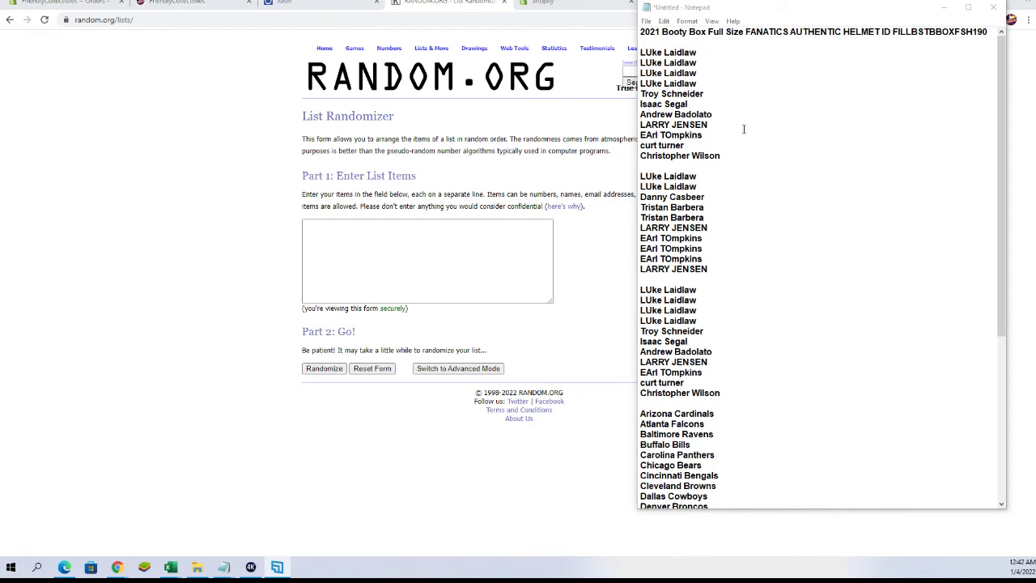
Step: Review the three groups of owner names listed above the teams in the Notepad note
left_click_drag(728, 158, 629, 55)
left_click(715, 185)
left_click_drag(719, 397, 640, 285)
left_click(726, 289)
left_click_drag(705, 275, 623, 175)
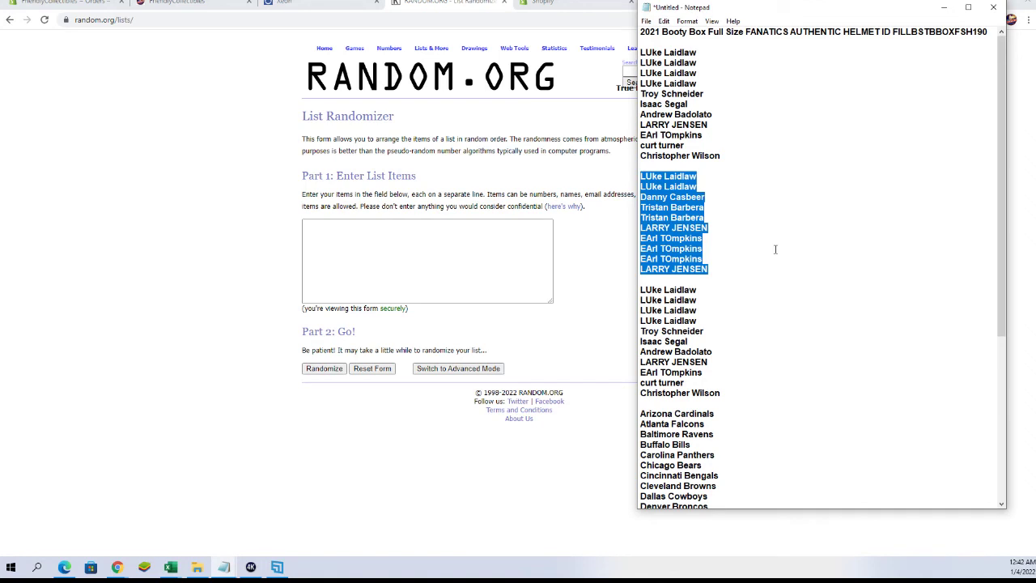
left_click(720, 247)
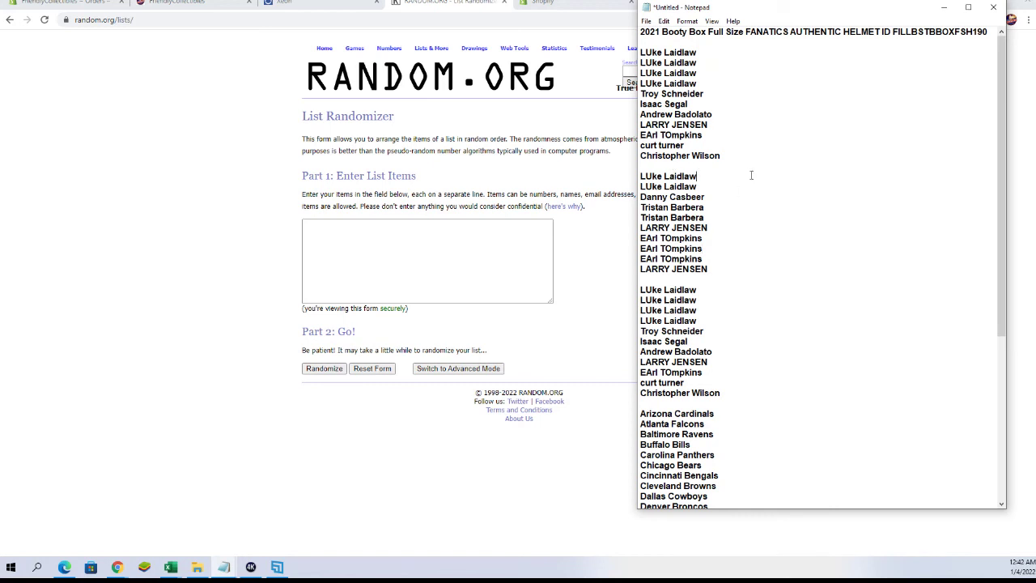
Step: Remove the blank lines between the three groups of owner names to form one continuous list
key("BackSpace")
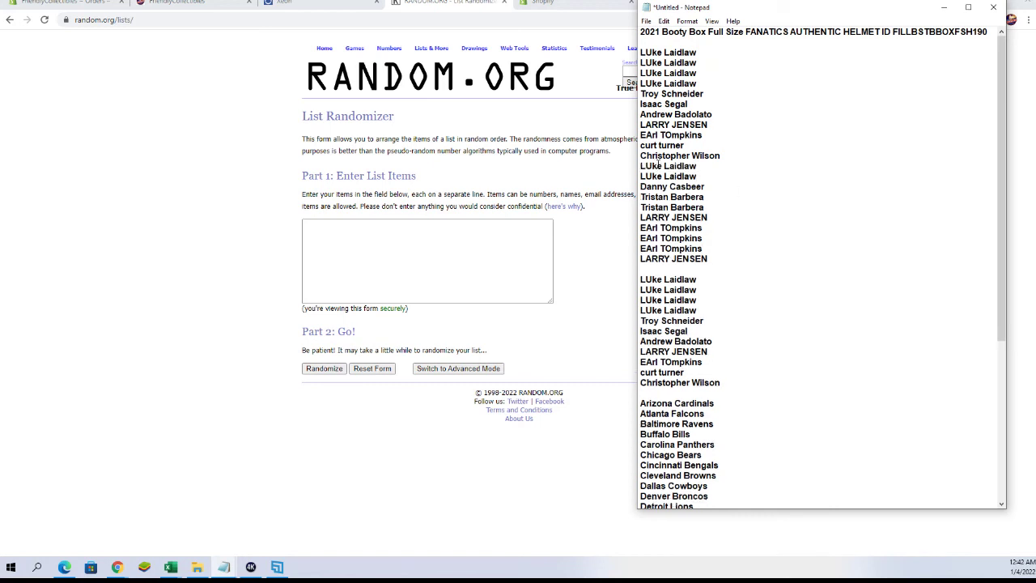
left_click(680, 270)
key("BackSpace")
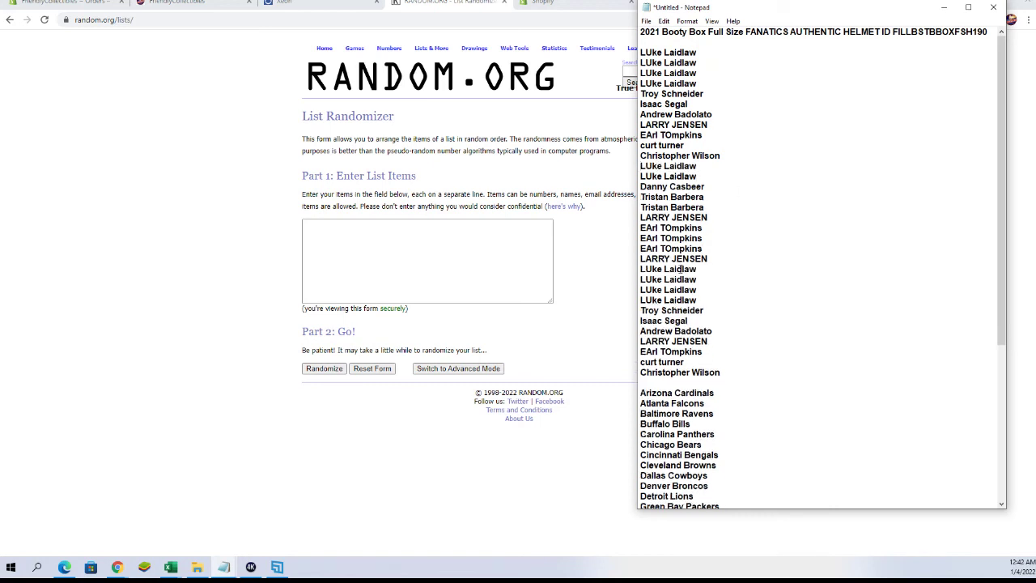
Step: Copy the combined owner names from the note into the List Randomizer's item field on RANDOM.ORG
scroll(757, 247, "down", 8)
scroll(761, 239, "up", 8)
left_click_drag(641, 52, 726, 373)
right_click(719, 274)
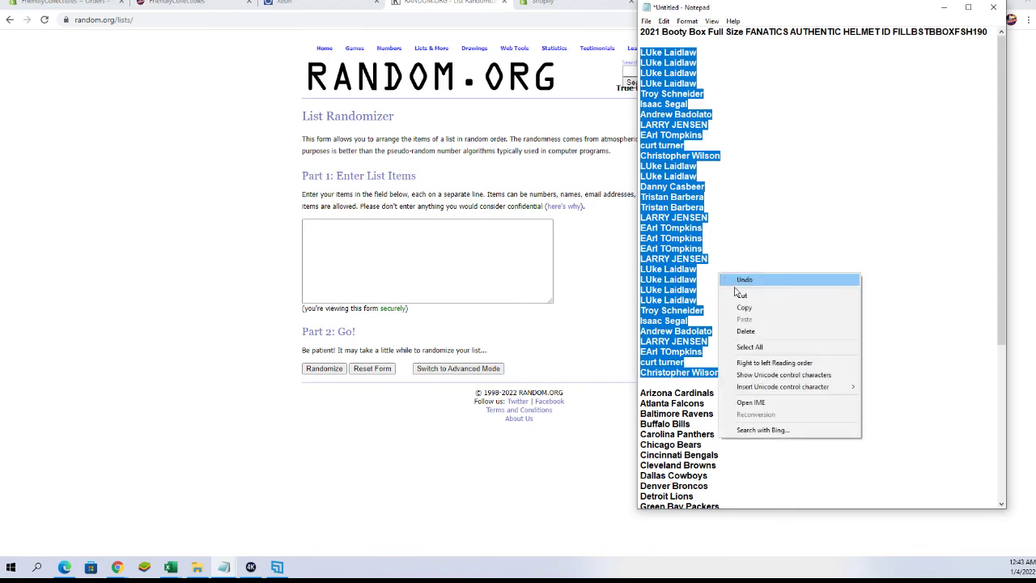
left_click(744, 307)
left_click(426, 264)
right_click(428, 263)
left_click(473, 346)
Step: Randomize the list of owner names seven times in total
left_click(308, 369)
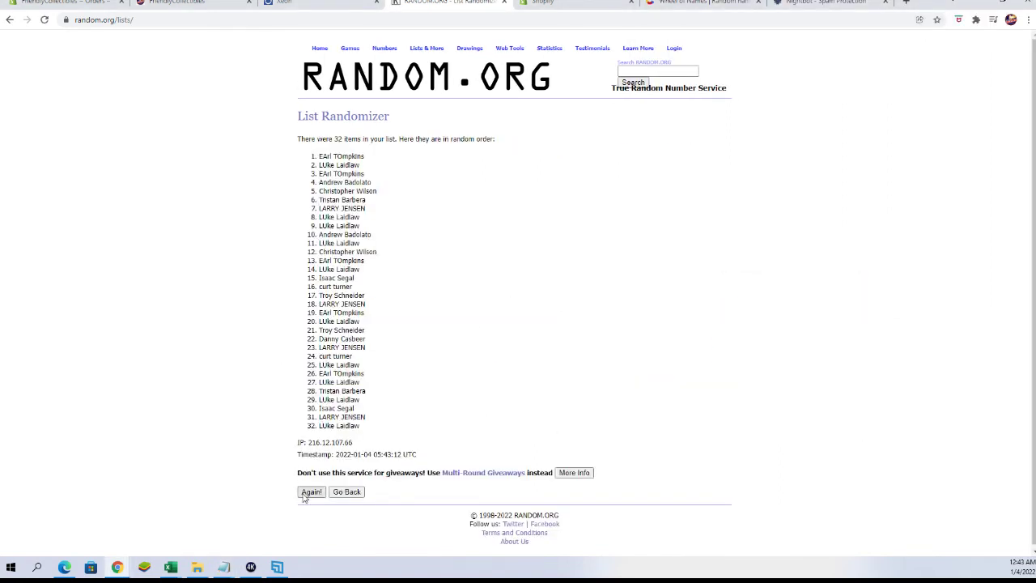
left_click(306, 494)
left_click(307, 514)
left_click(306, 514)
left_click(310, 511)
left_click(311, 511)
left_click(307, 513)
Step: Copy the randomized owner names into the OWNER NAMES column of the Excel sheet from A2, using Paste Special
left_click_drag(318, 159, 395, 428)
right_click(375, 245)
left_click(396, 256)
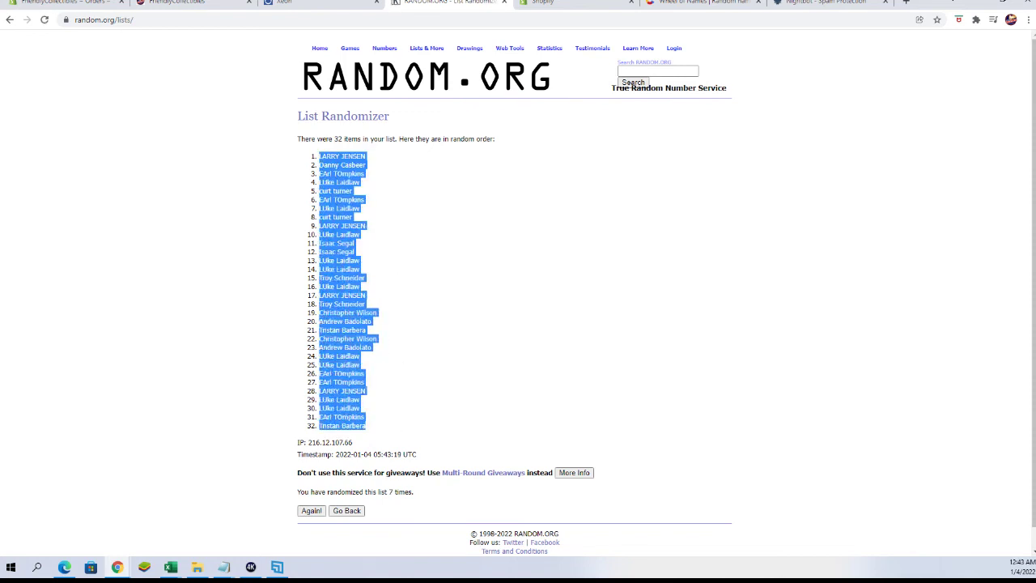
key("alt+Tab")
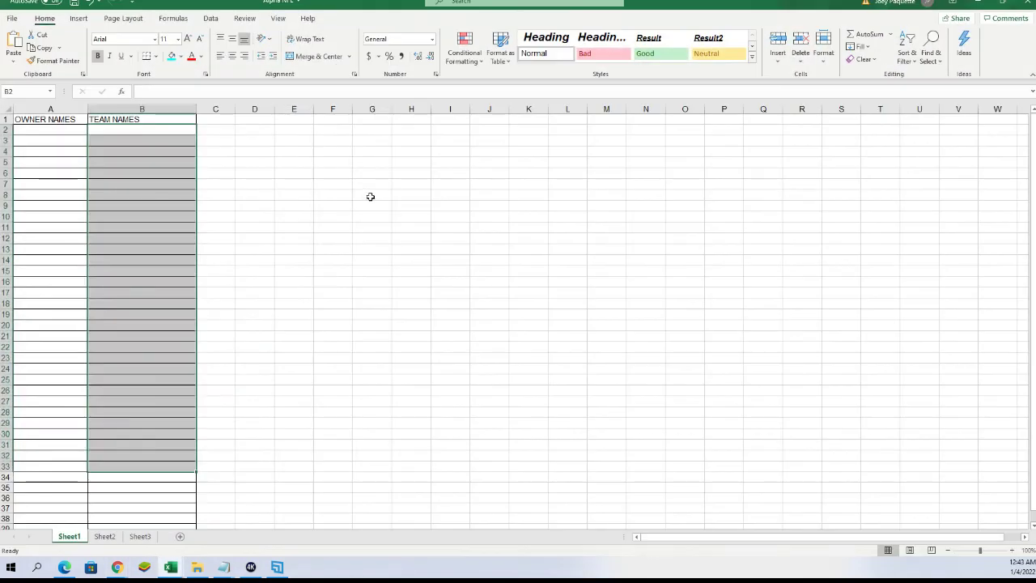
left_click(370, 195)
right_click(81, 129)
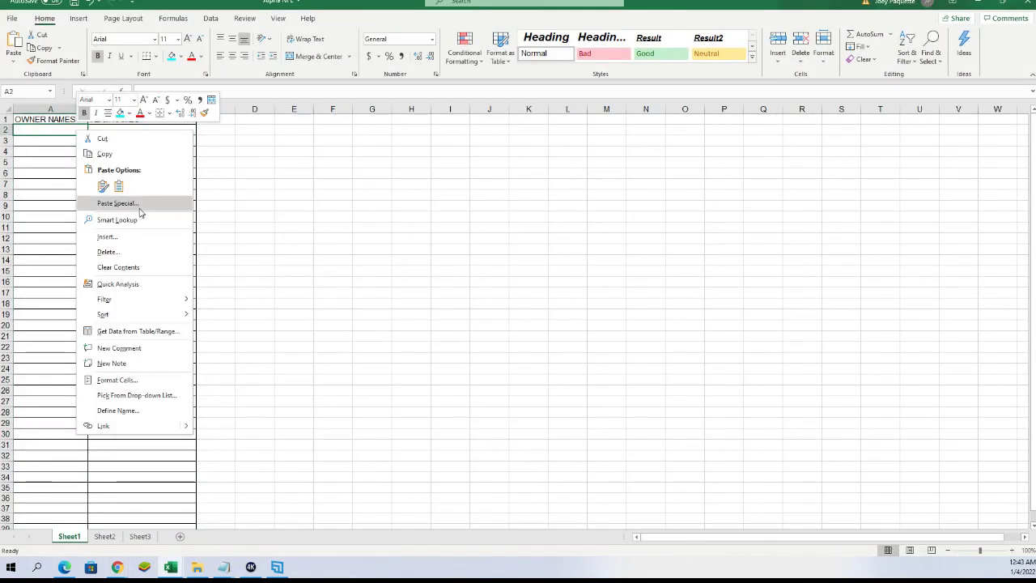
left_click(139, 204)
left_click(68, 153)
left_click(211, 308)
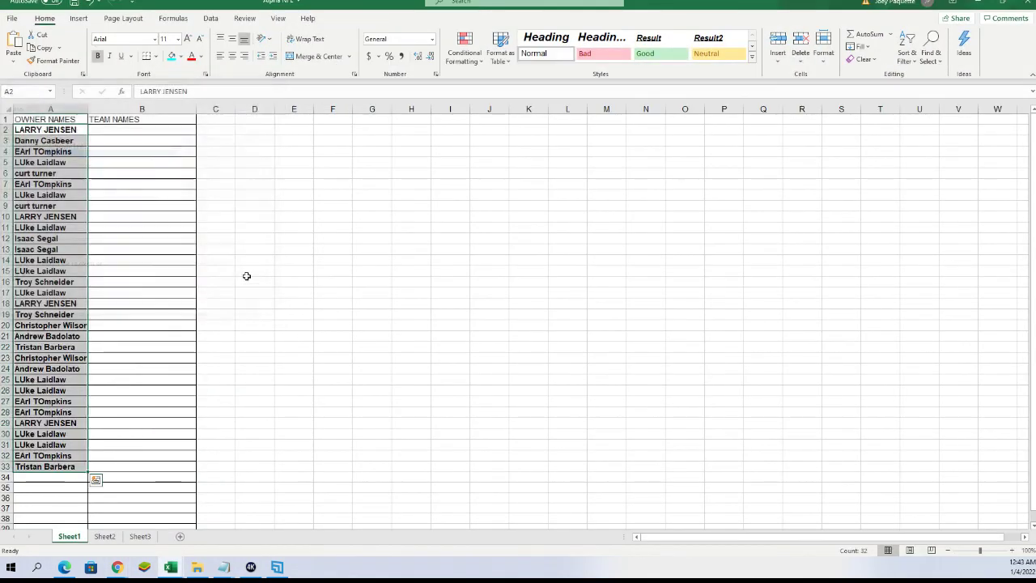
left_click(248, 261)
Step: Autofit column A to the width of the owner names
double_click(87, 112)
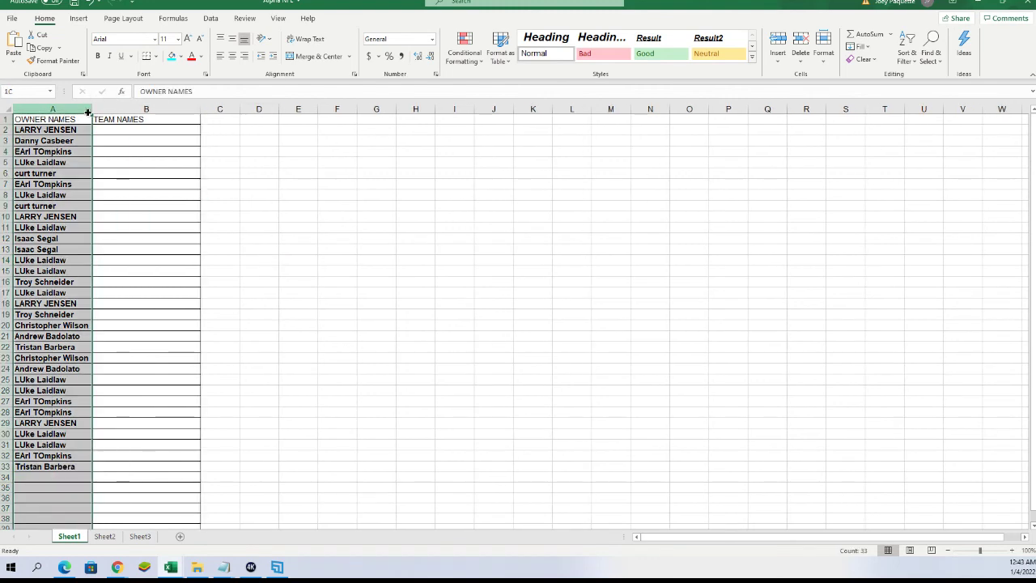
left_click(140, 195)
left_click(113, 131)
Step: Open a blank List Randomizer form in the browser and fill it with the note's teams, Arizona Cardinals through Washington Redskins
left_click(977, 3)
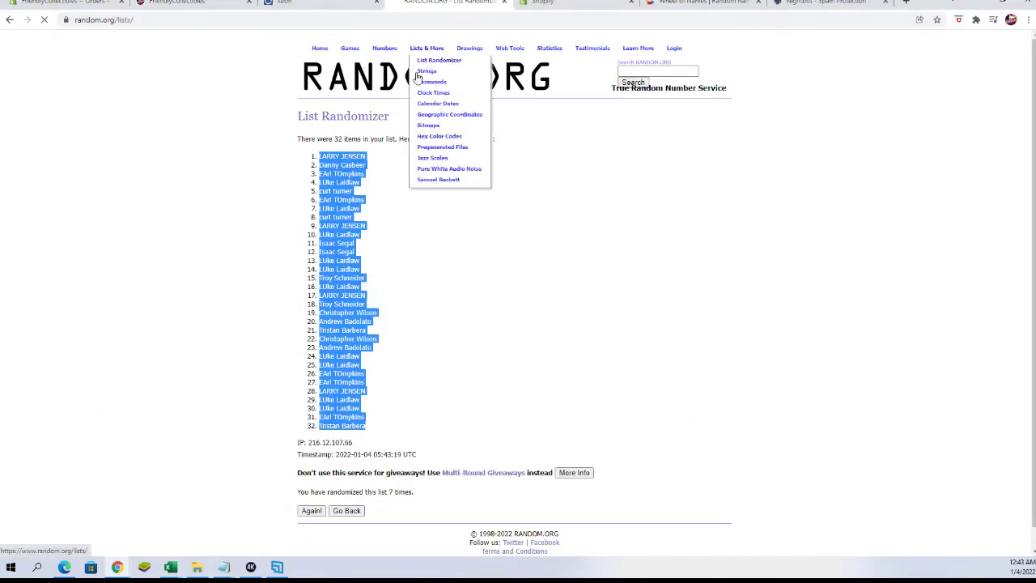
left_click(427, 65)
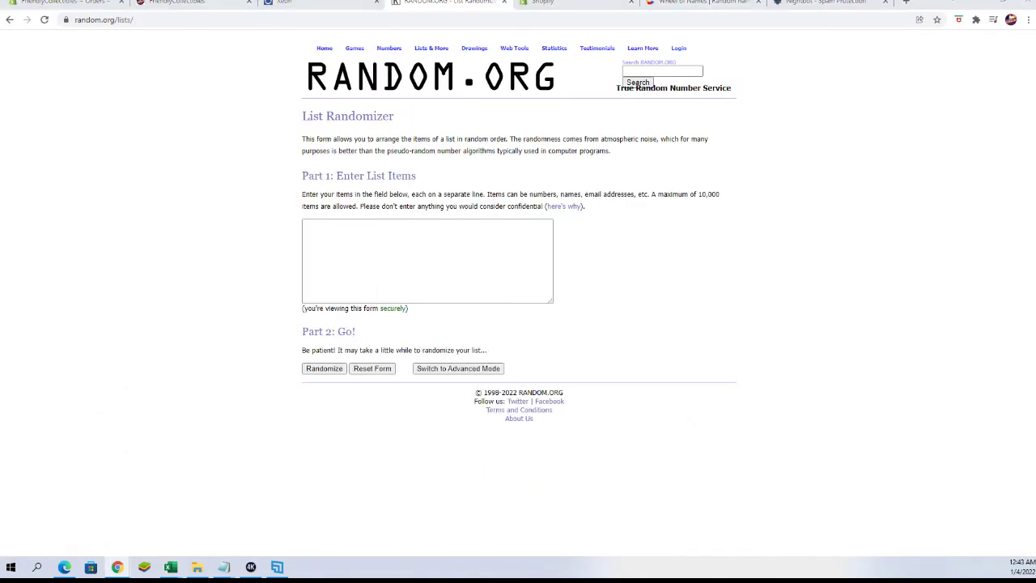
key("alt+Tab")
scroll(777, 226, "down", 7)
left_click(775, 258)
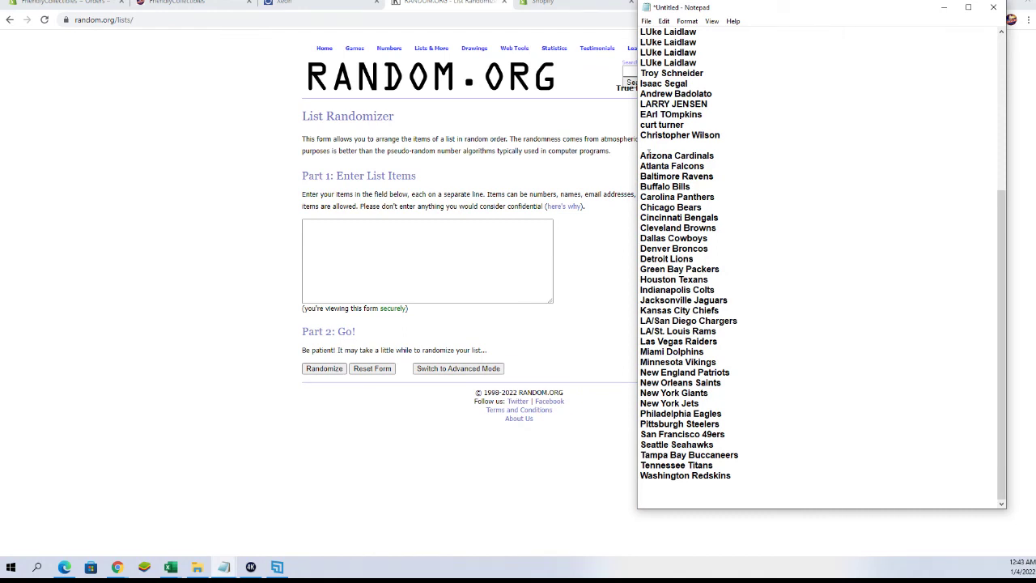
left_click_drag(635, 159, 754, 448)
right_click(732, 246)
left_click(758, 279)
left_click(404, 228)
right_click(405, 226)
left_click(456, 315)
Step: Randomize the list of team names seven times in total
left_click(333, 369)
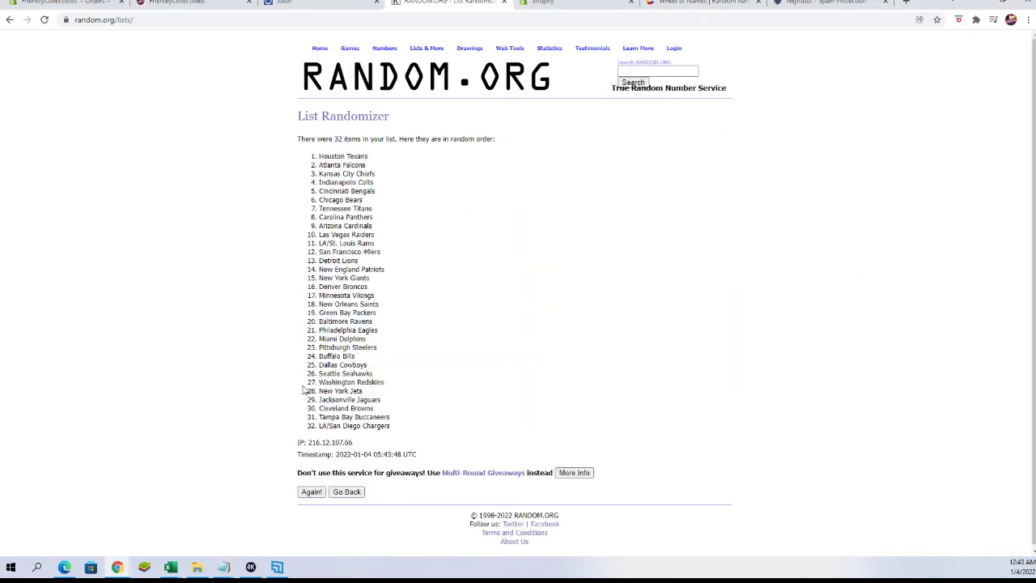
left_click(307, 494)
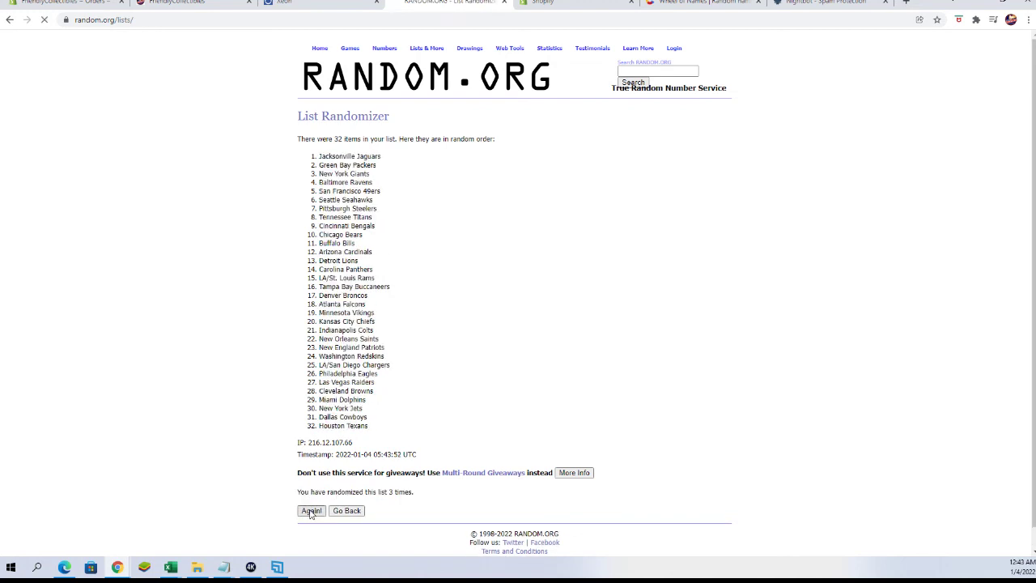
left_click(310, 511)
left_click(310, 511)
left_click(310, 511)
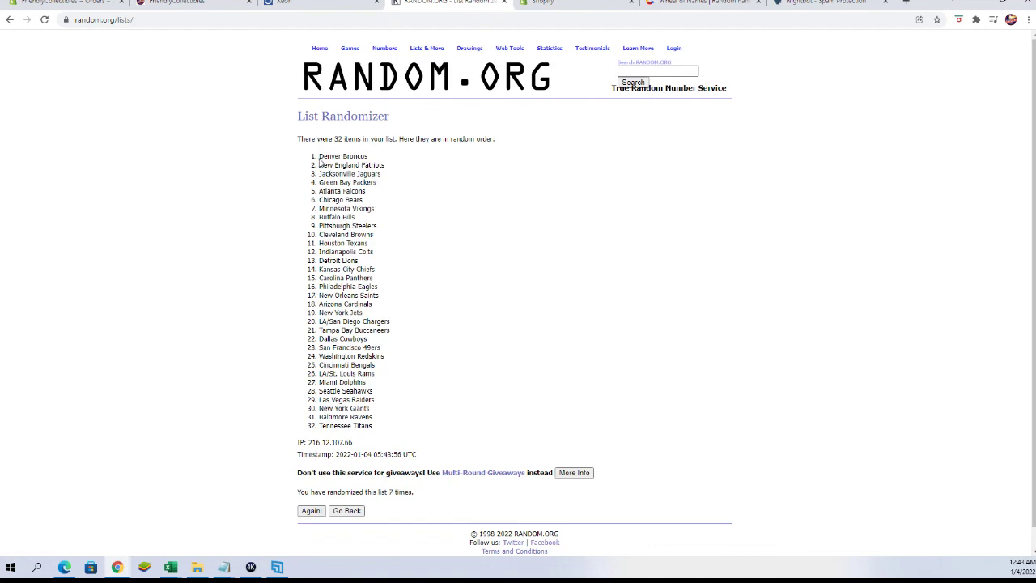
Step: Copy the randomized teams into the TEAM NAMES column of the Excel sheet, starting at B2
left_click_drag(320, 161, 398, 429)
right_click(388, 287)
left_click(405, 294)
left_click(170, 566)
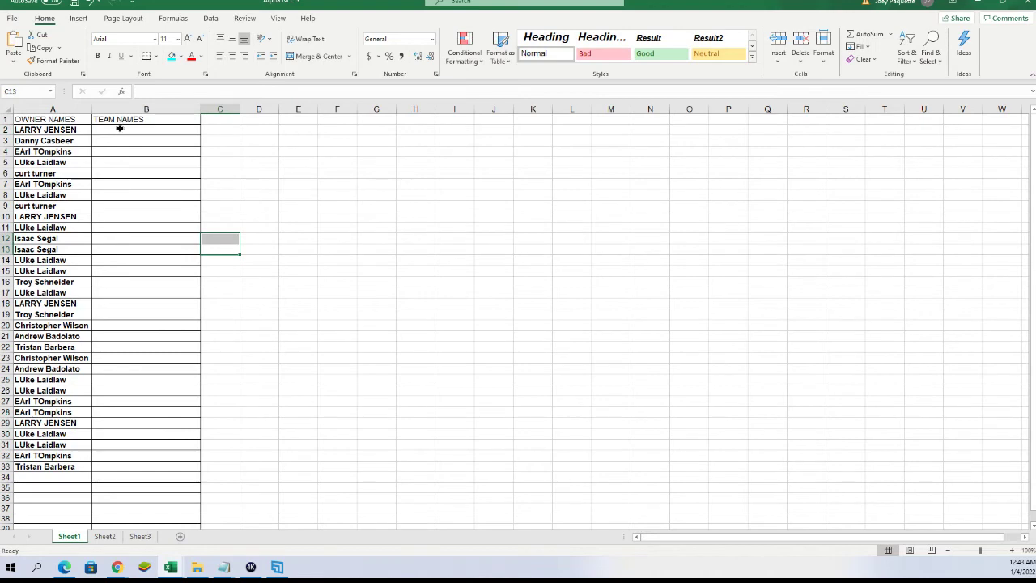
right_click(119, 128)
left_click(189, 139)
left_click(145, 146)
left_click(261, 302)
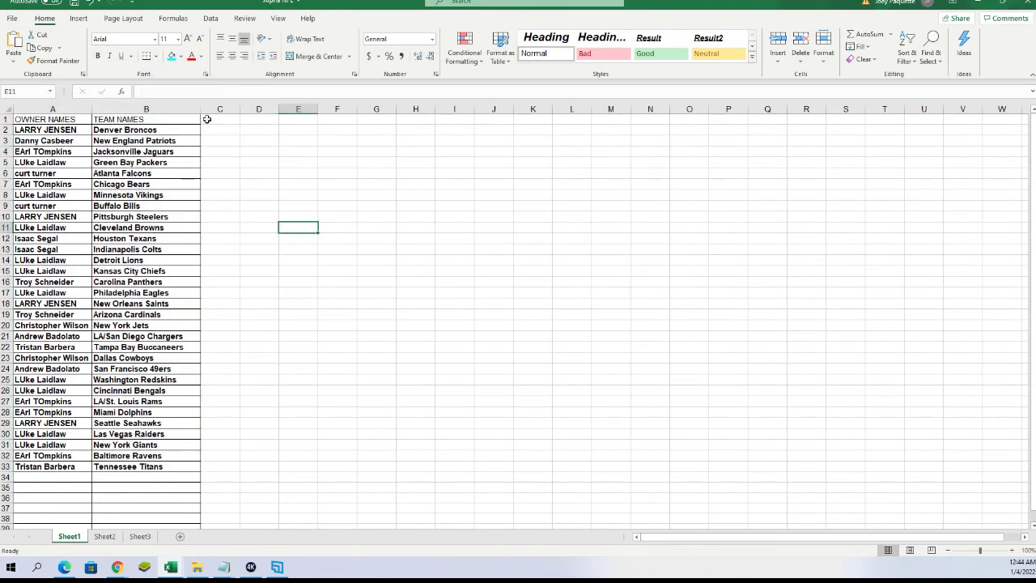